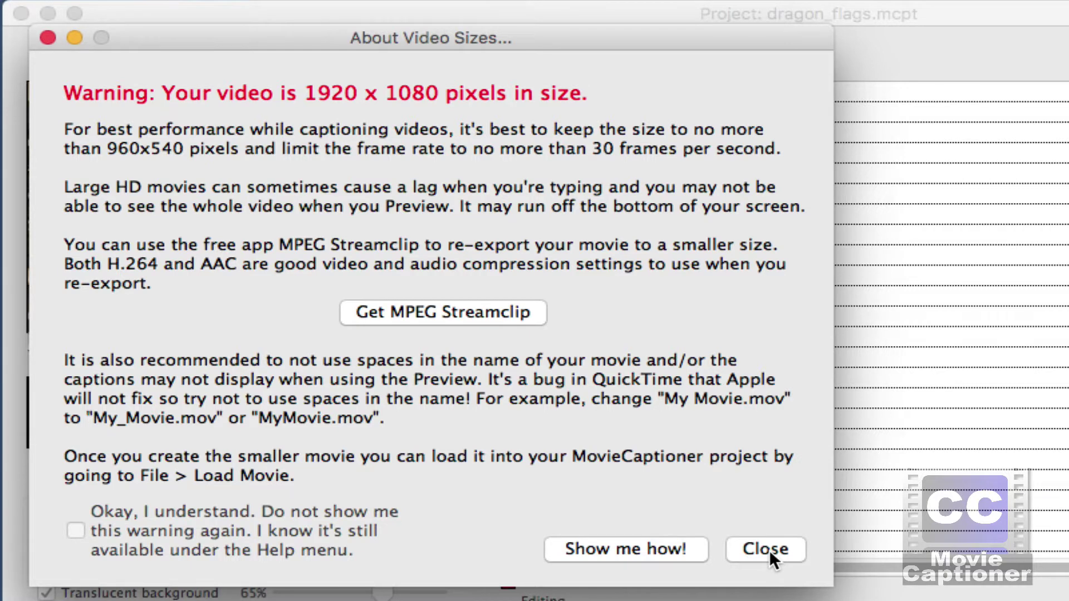
Dismiss the About Video Sizes warning about the 1920 × 1080 gym movie
left_click(766, 550)
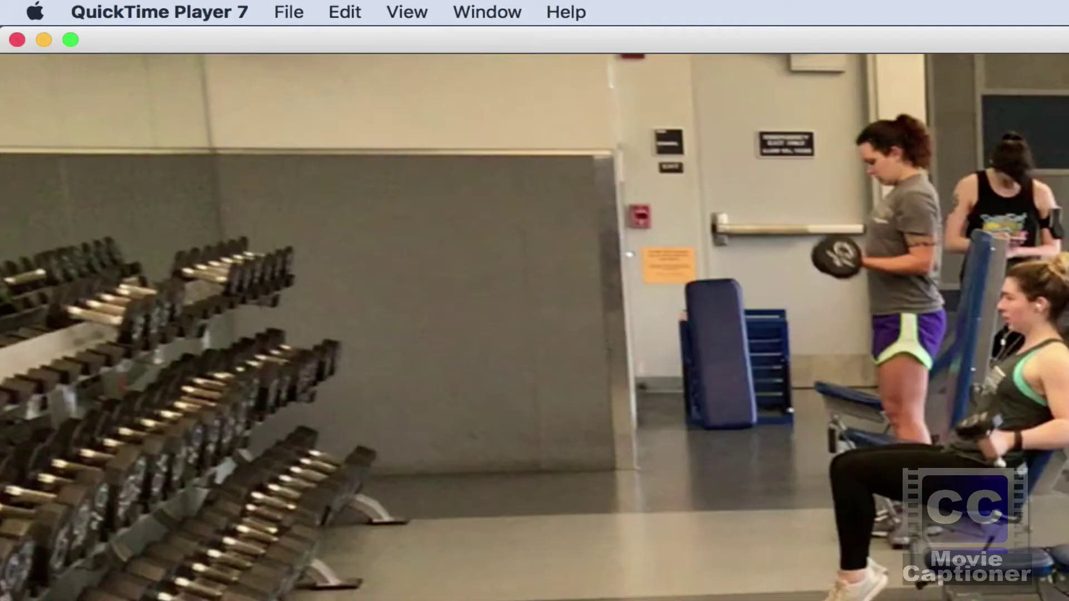
Show QuickTime Player 7's Movie Inspector with dragon_flags.MOV's format details
left_click(488, 12)
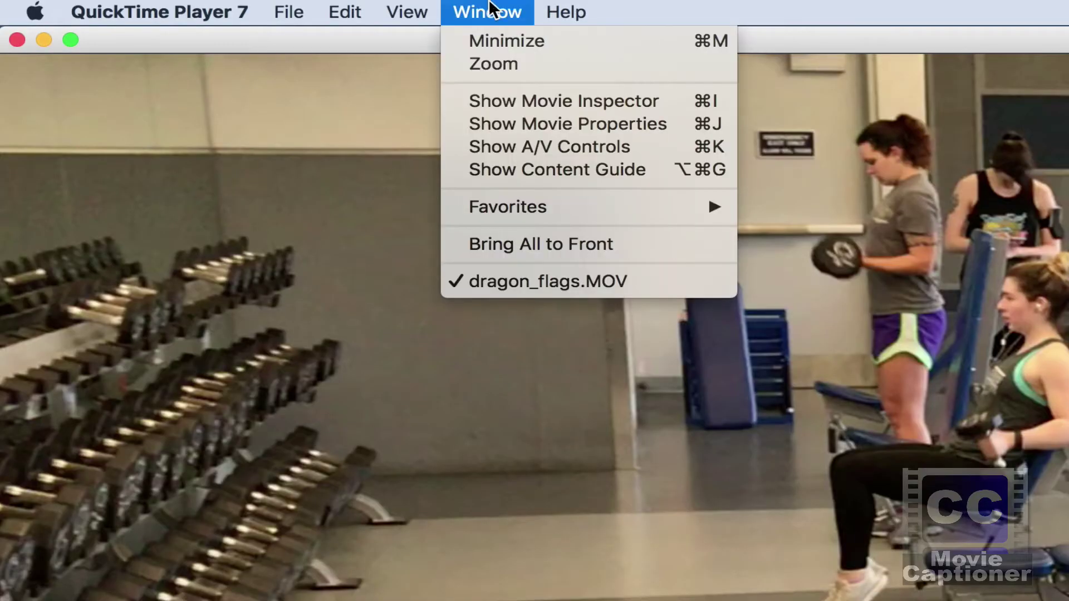
left_click(495, 106)
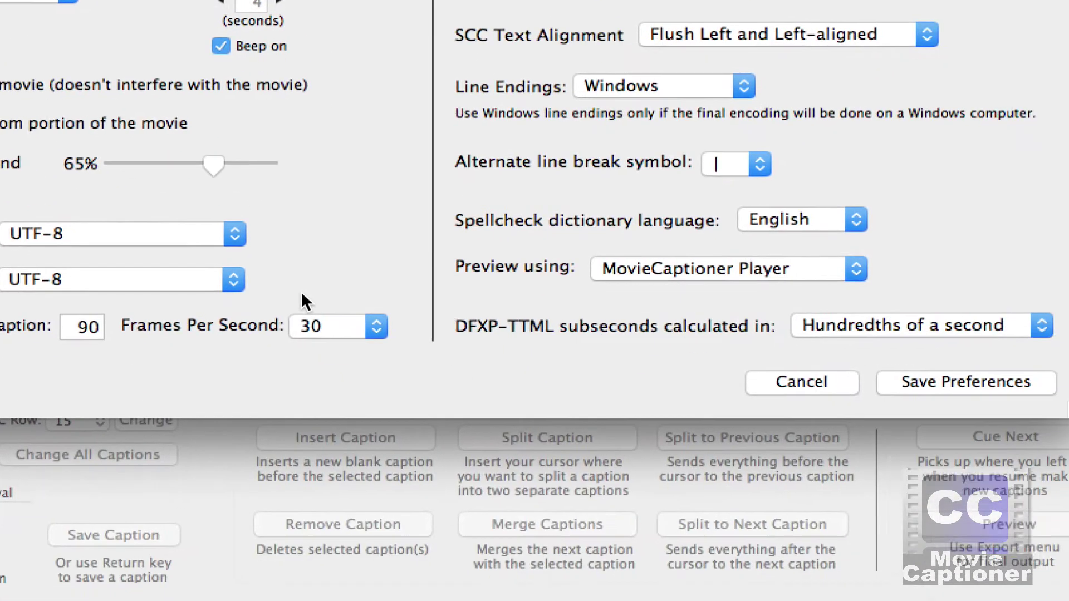
Keep 30 frames per second for new projects and save the preferences
left_click(306, 326)
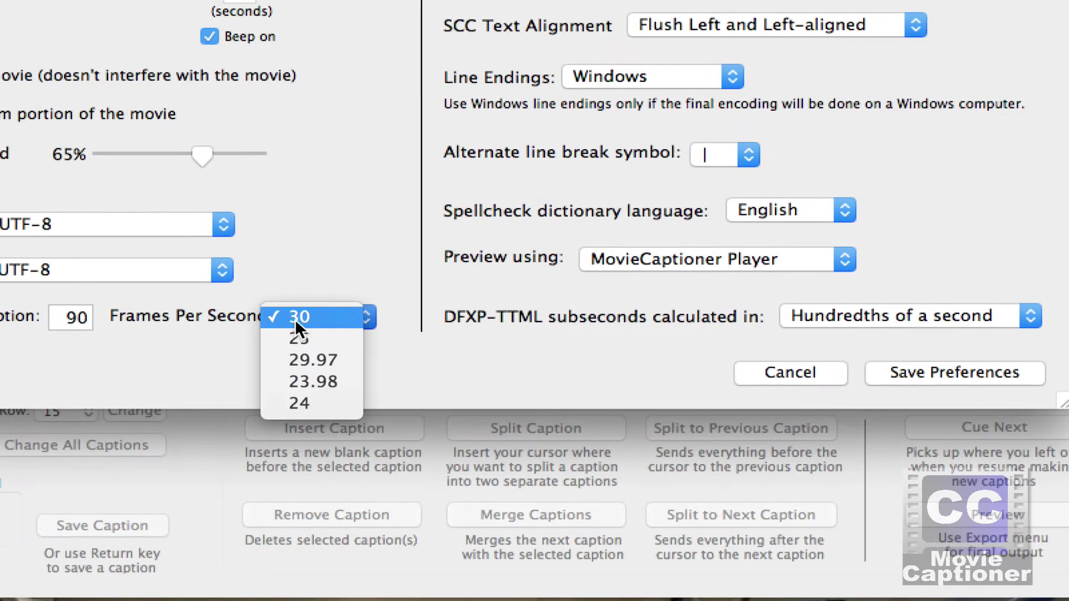
left_click(295, 315)
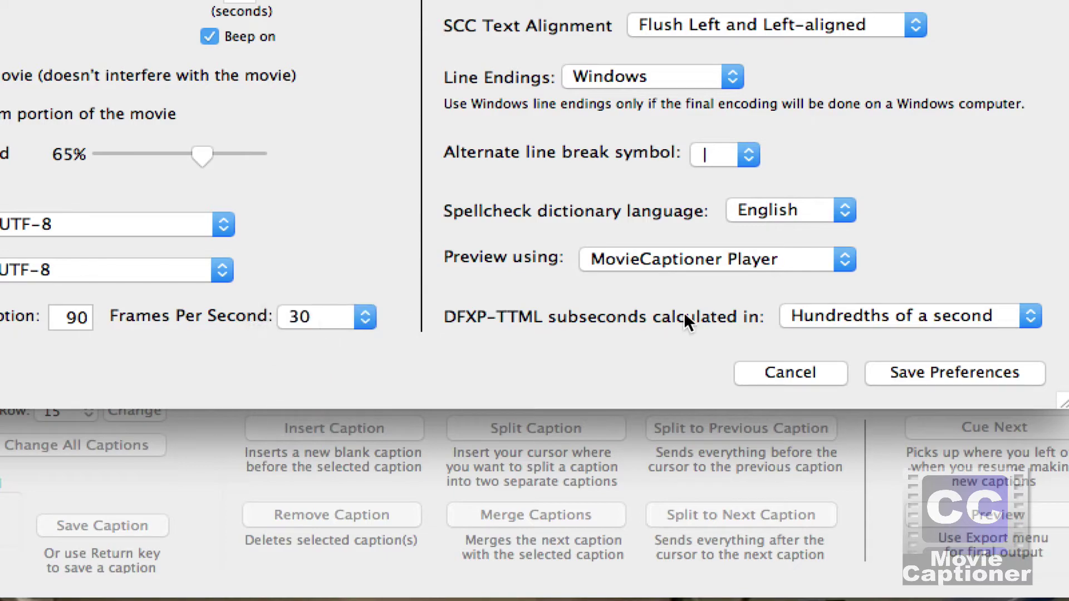
left_click(921, 371)
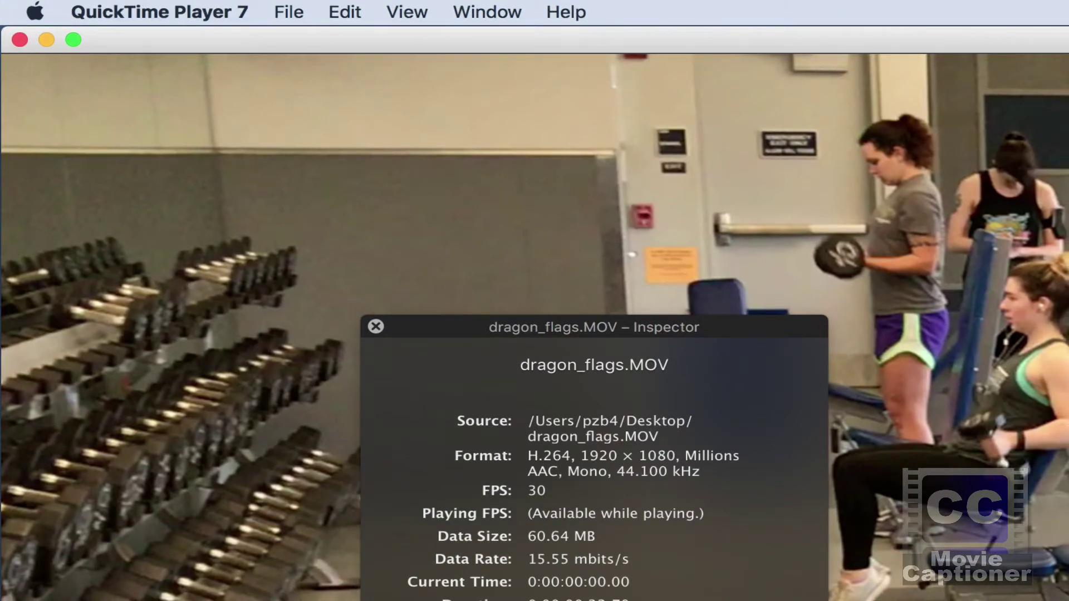
Start a Movie to QuickTime Movie export of dragon_flags.MOV and open its Options settings
left_click(292, 11)
left_click(334, 356)
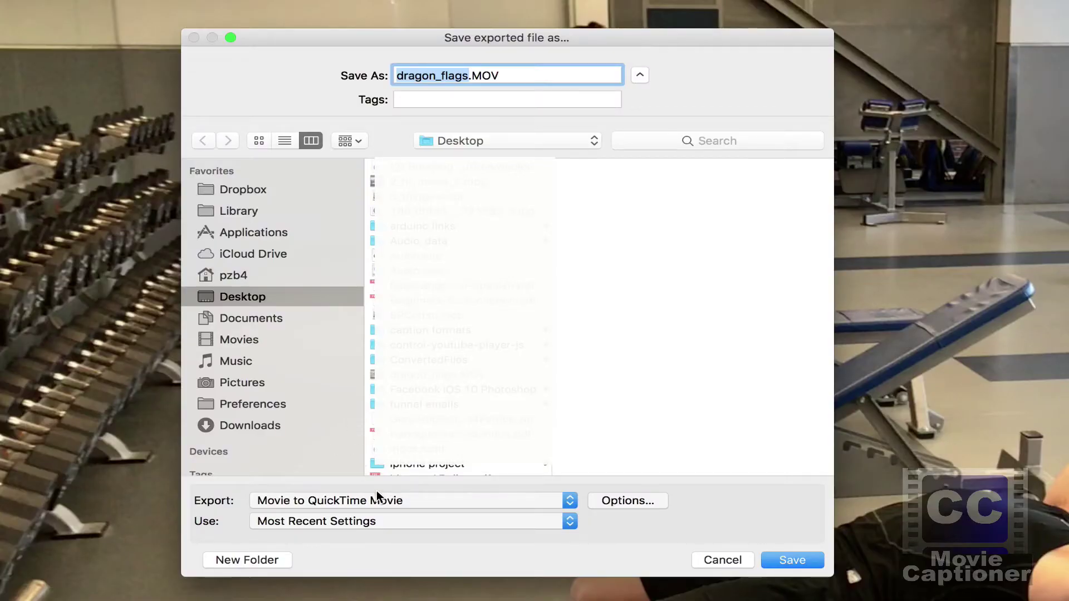
left_click(393, 502)
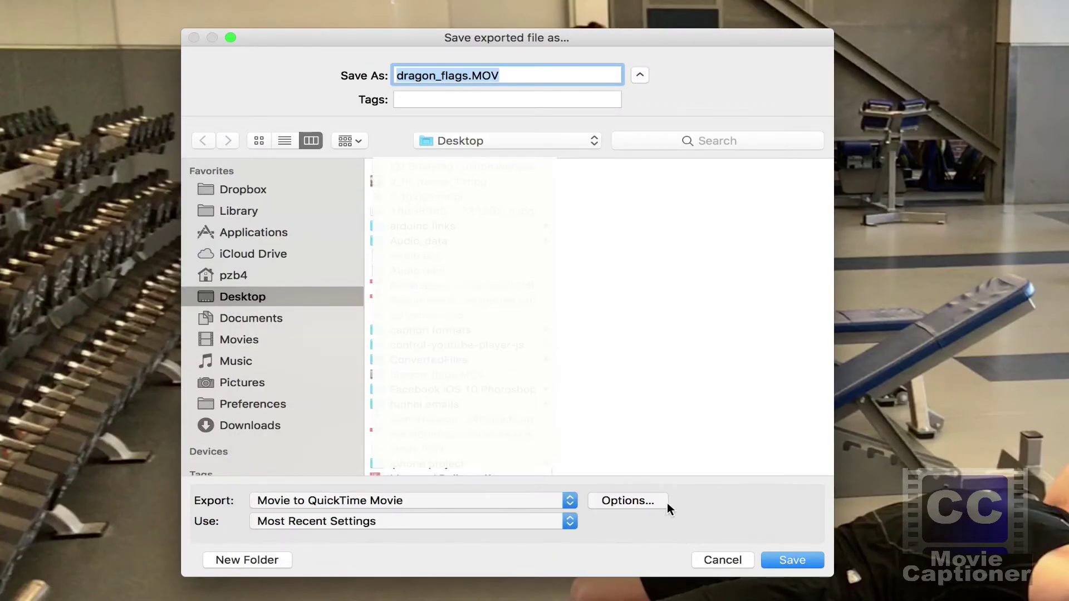
left_click(639, 501)
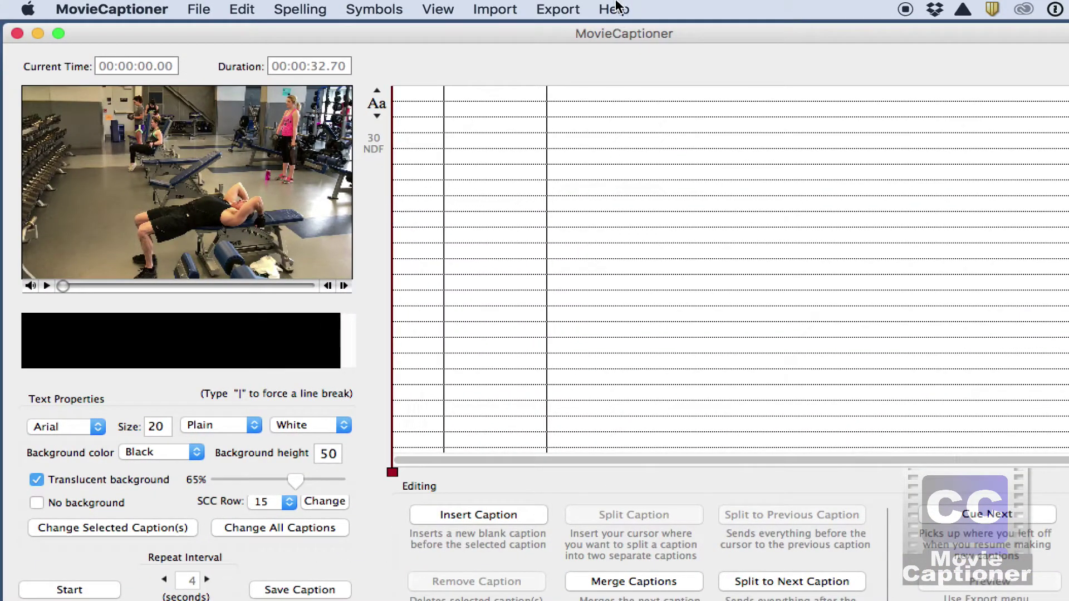
Reopen the About Video Sizes advice and follow its Get MPEG Streamclip download link
left_click(618, 10)
left_click(626, 111)
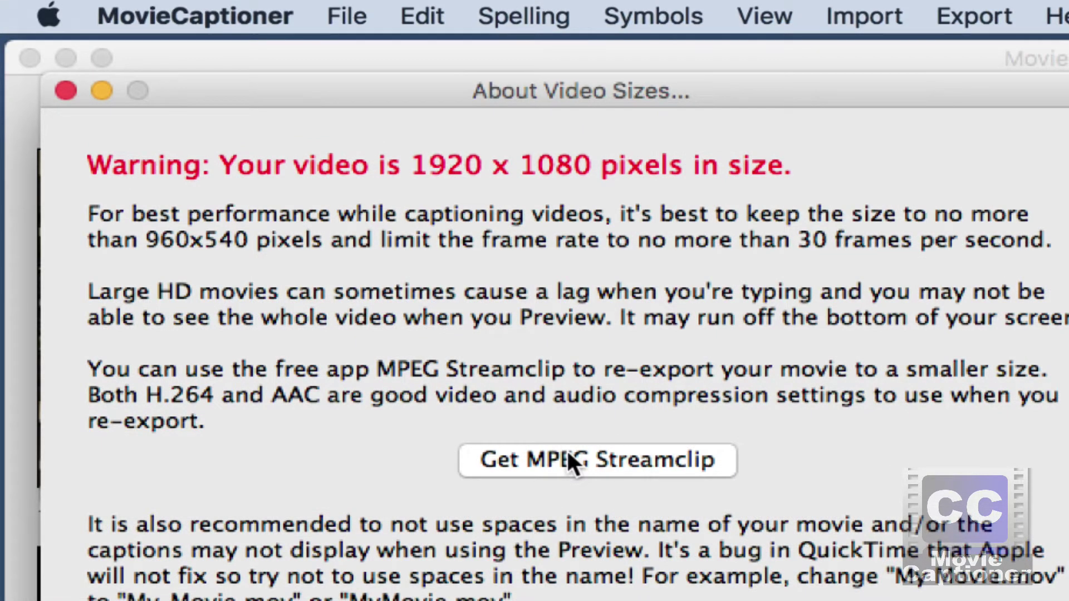
left_click(567, 448)
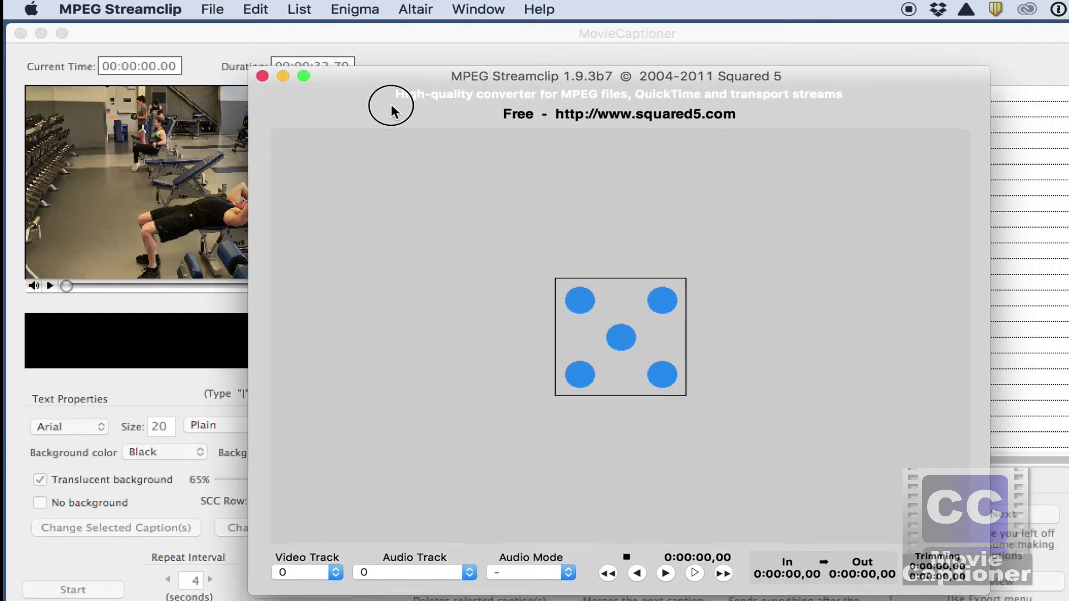
Load dragon_flags.MOV into MPEG Streamclip and start Export to QuickTime
left_click_drag(418, 116, 284, 88)
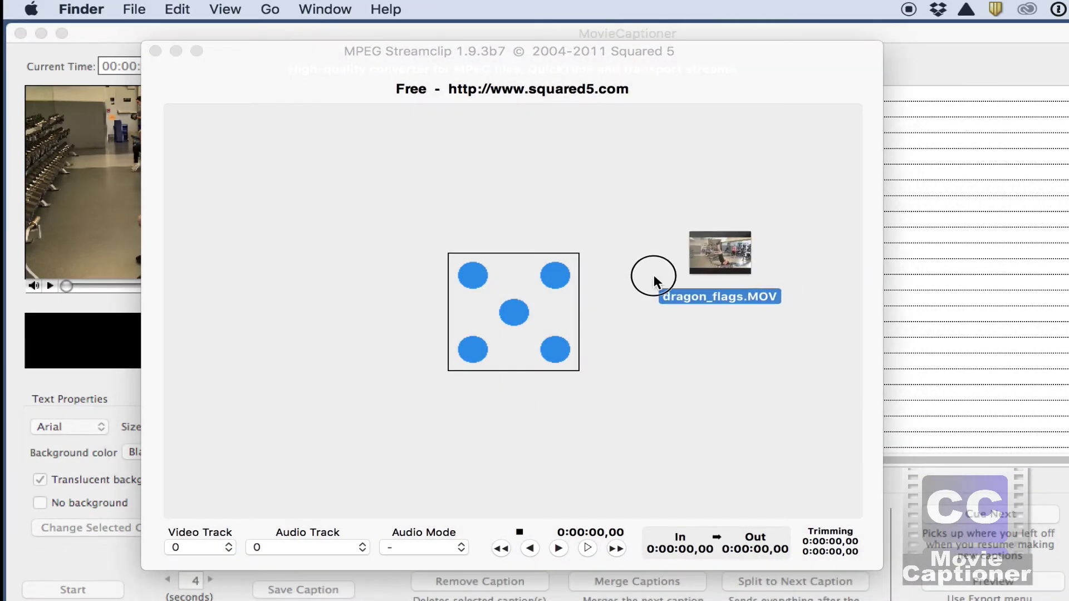
left_click_drag(720, 255, 543, 309)
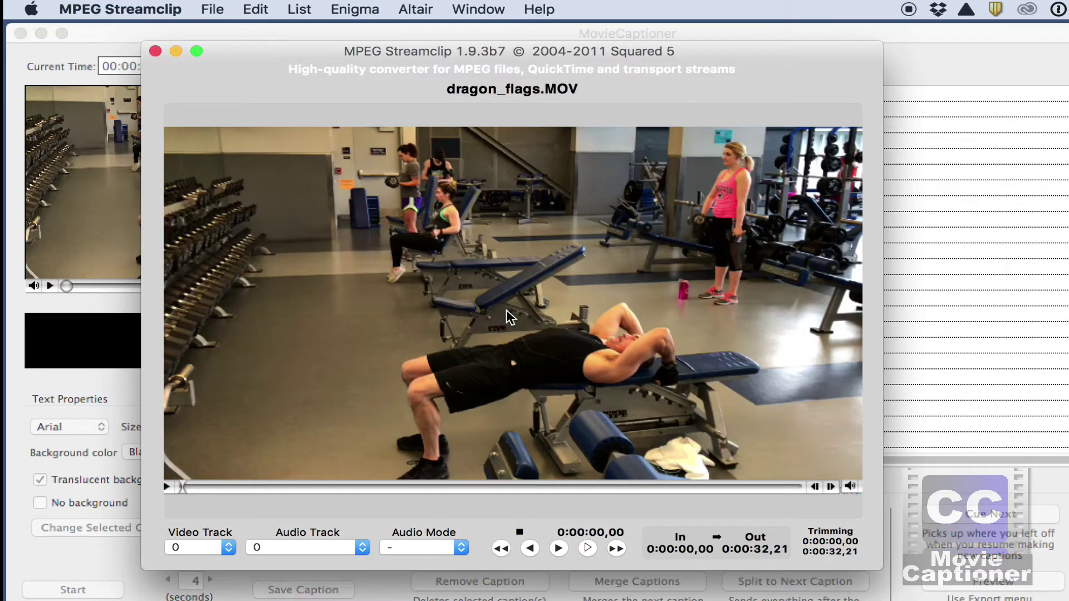
left_click(211, 10)
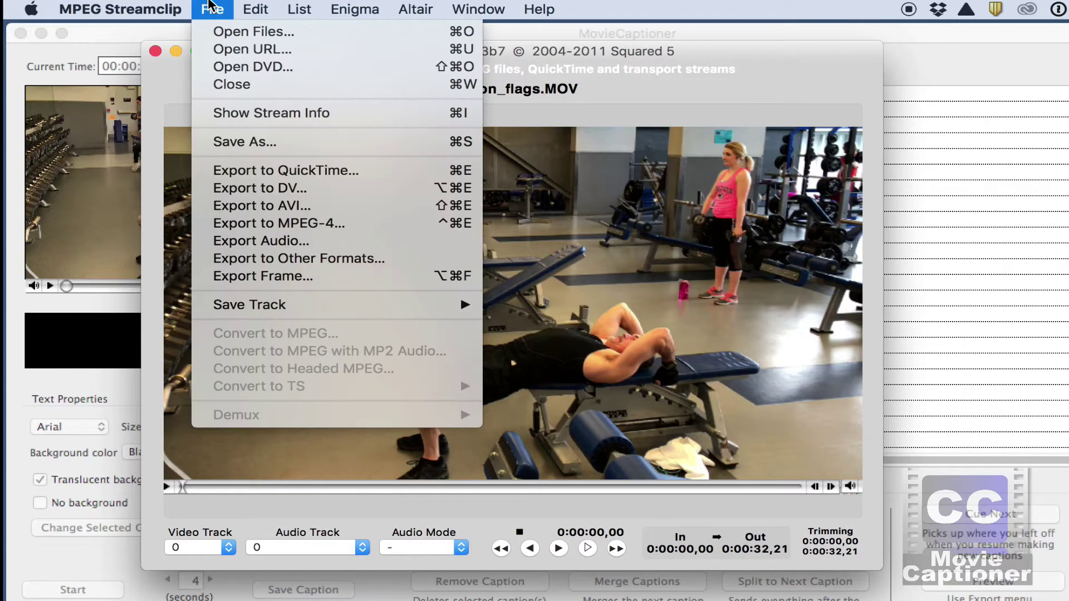
left_click(235, 177)
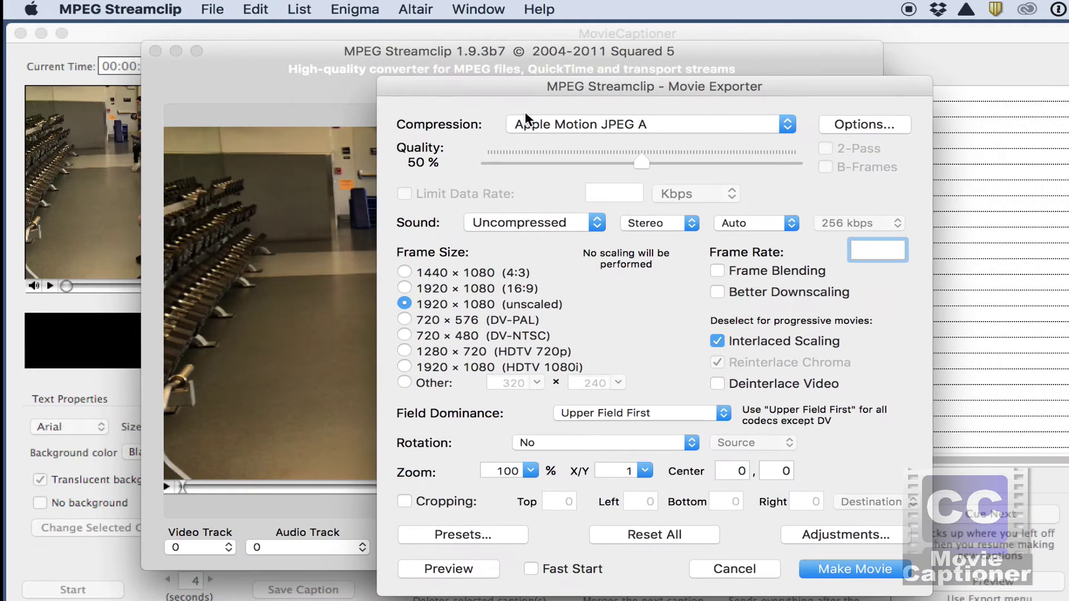
Use H.264 compression at about 75% quality
left_click(551, 126)
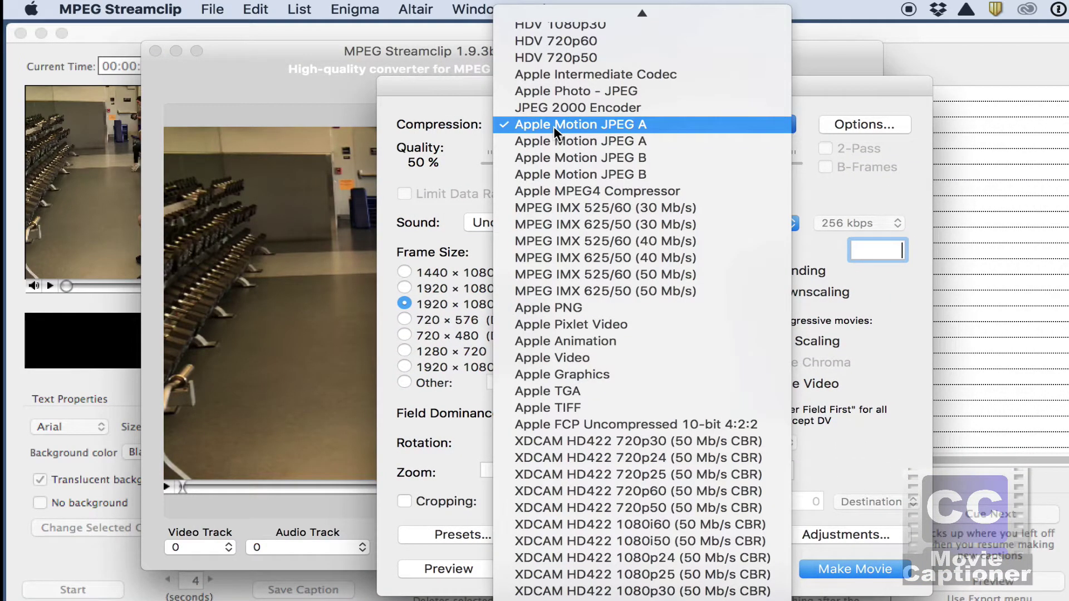
scroll(554, 125, "up", 3)
scroll(546, 151, "up", 6)
scroll(533, 195, "up", 2)
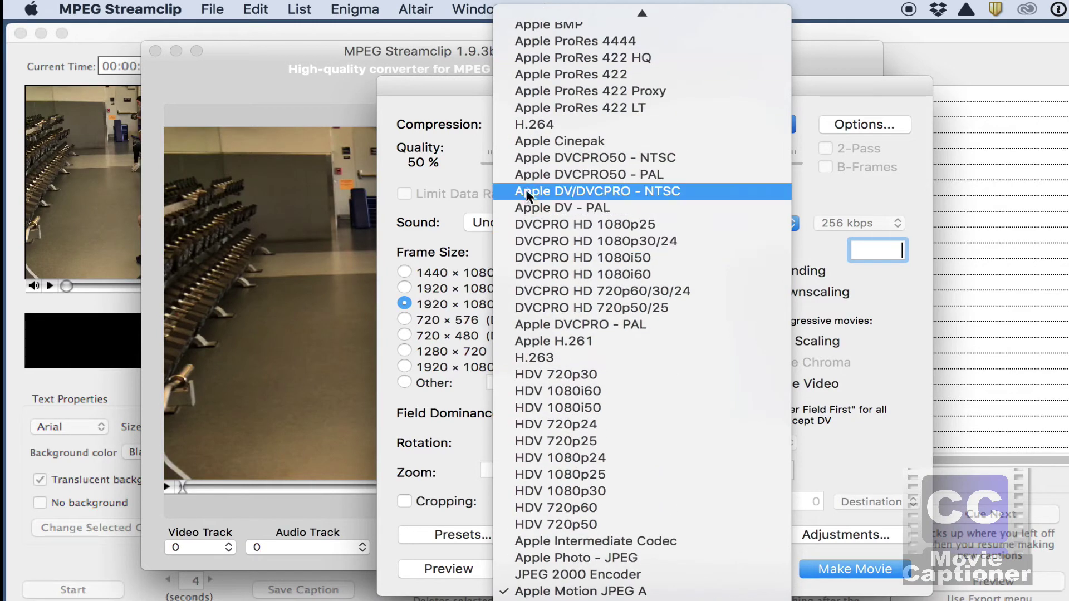
left_click(527, 123)
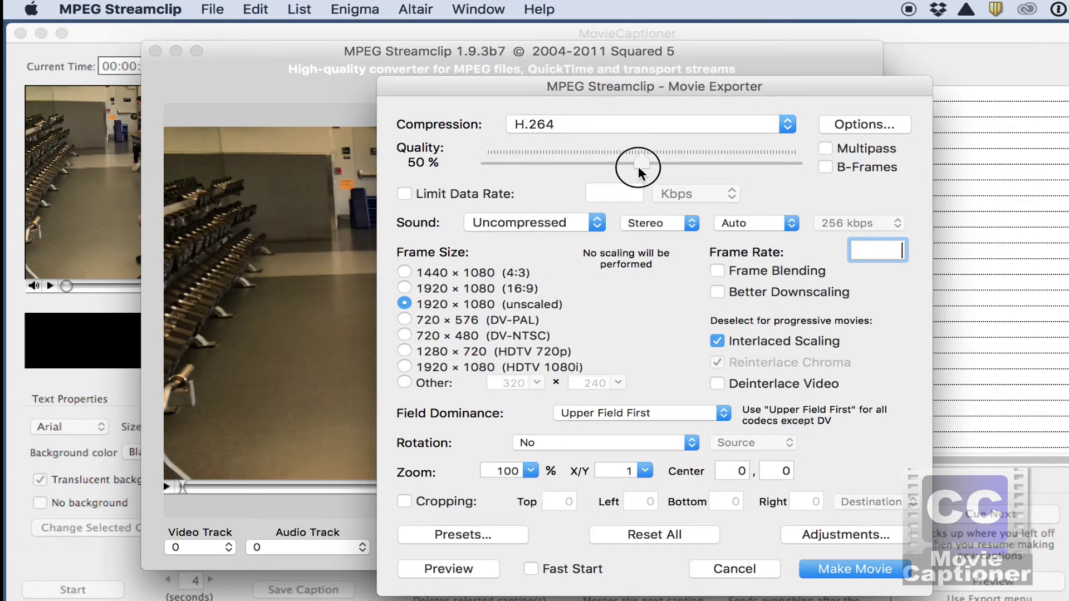
left_click_drag(638, 166, 716, 171)
type("30")
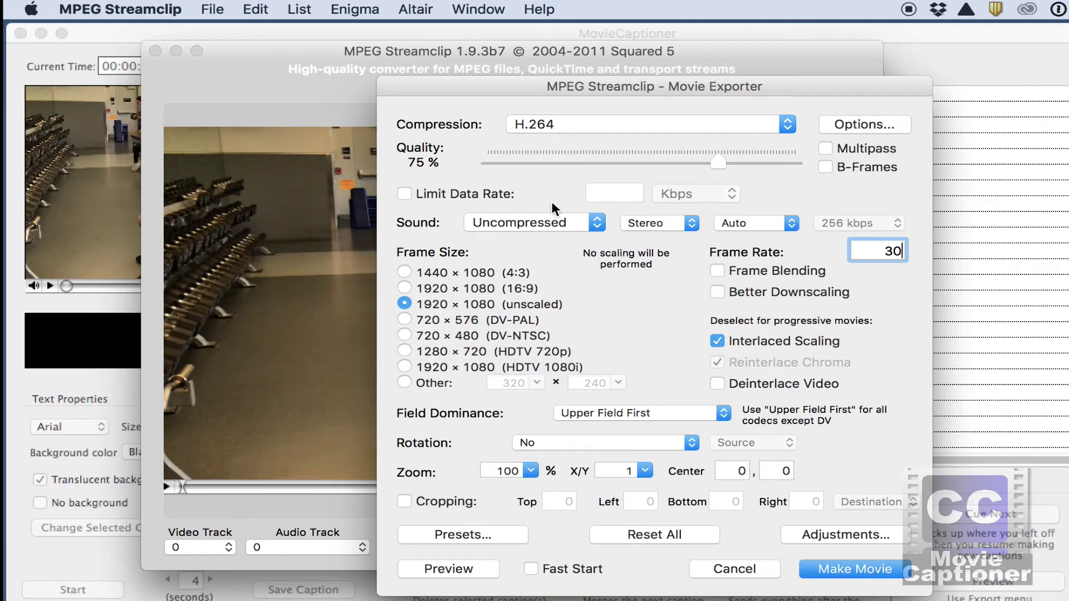
Encode the sound as mono MPEG-4 AAC
left_click(531, 219)
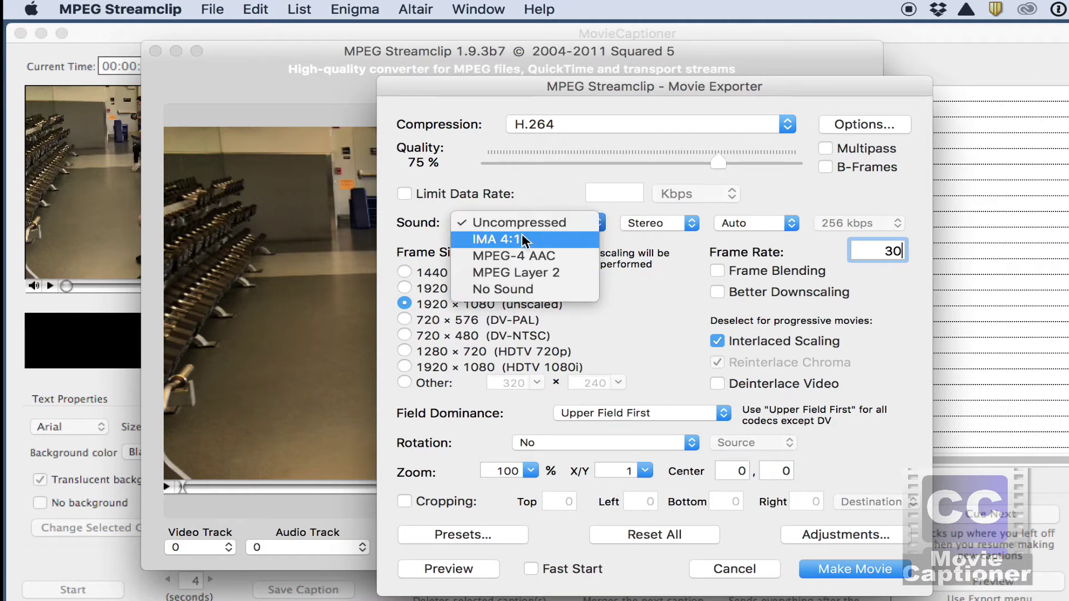
left_click(518, 255)
left_click(646, 218)
left_click(638, 236)
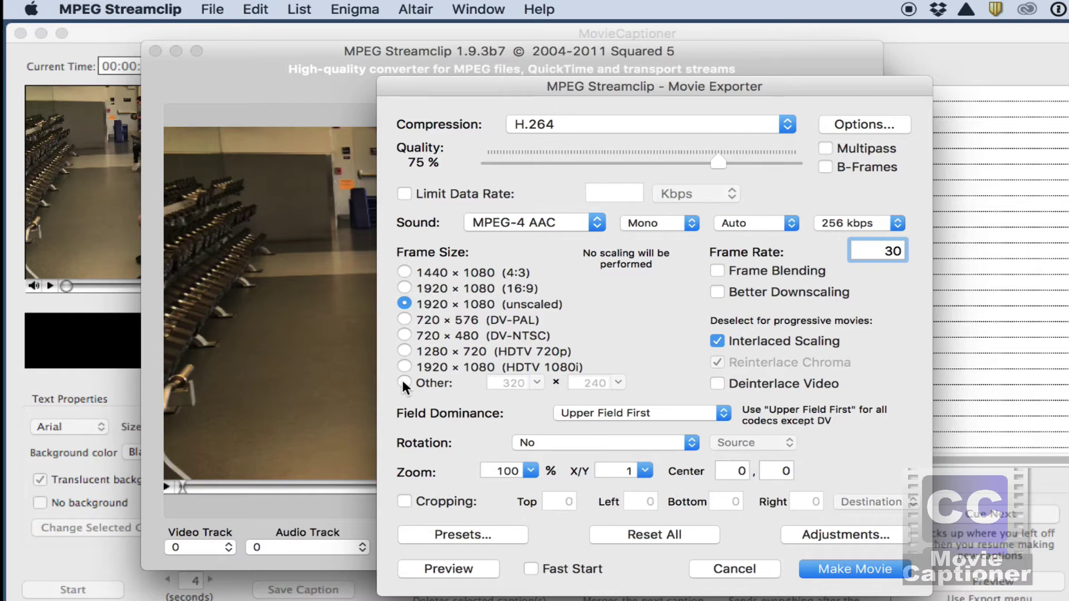
Choose the Other frame size and enter 960 width and 540 height
left_click(403, 383)
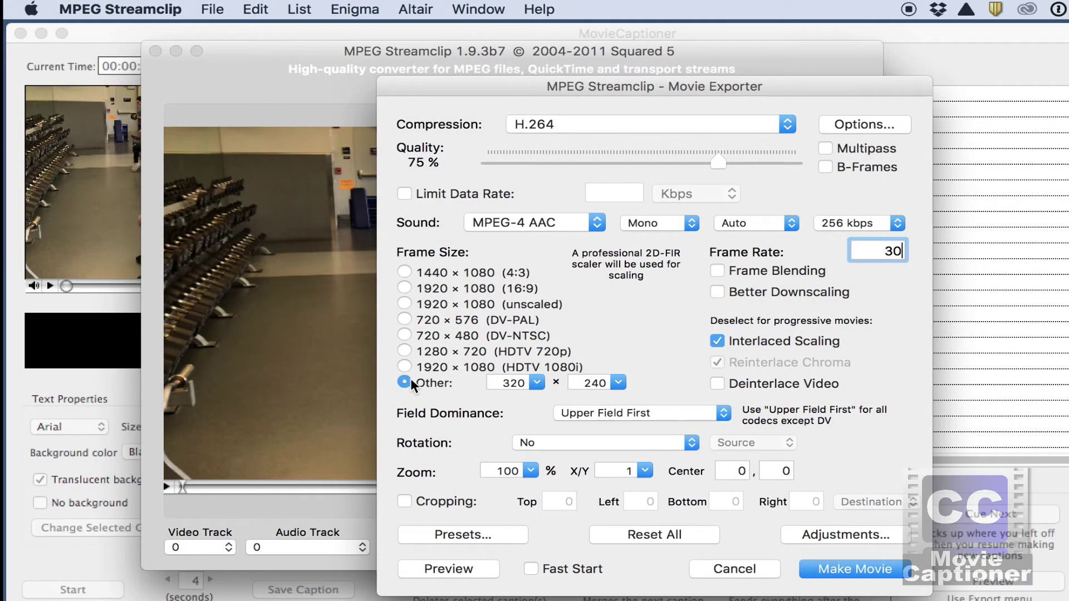
double_click(499, 383)
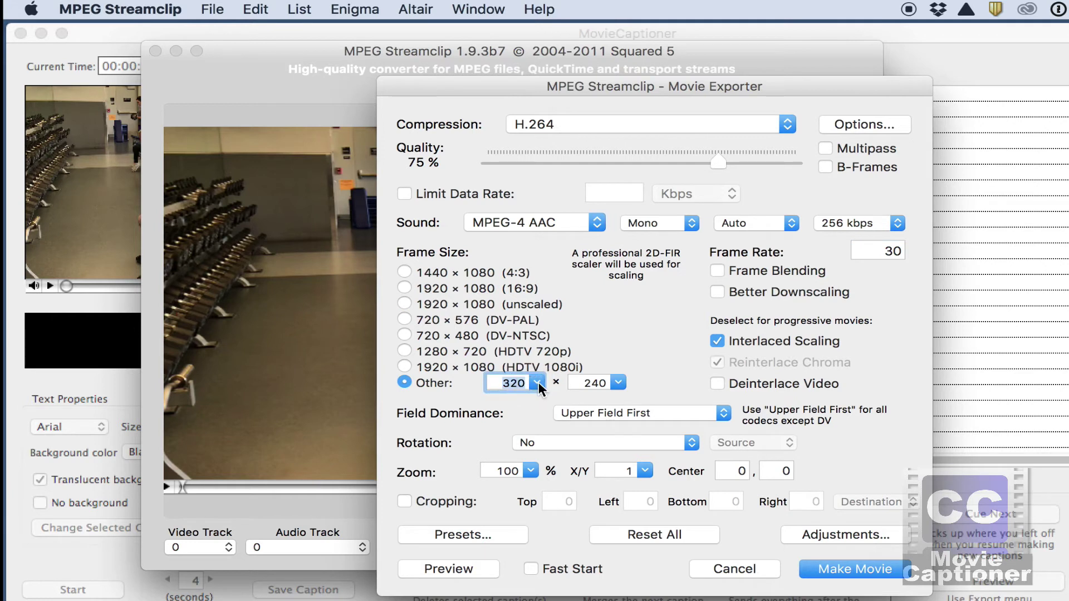
type("960")
double_click(597, 381)
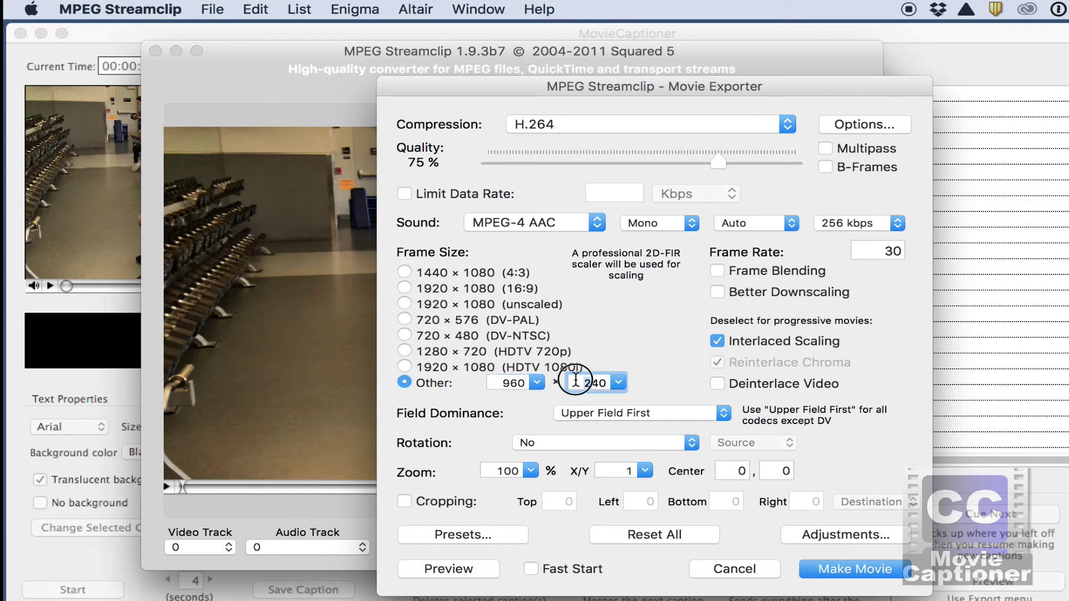
type("5")
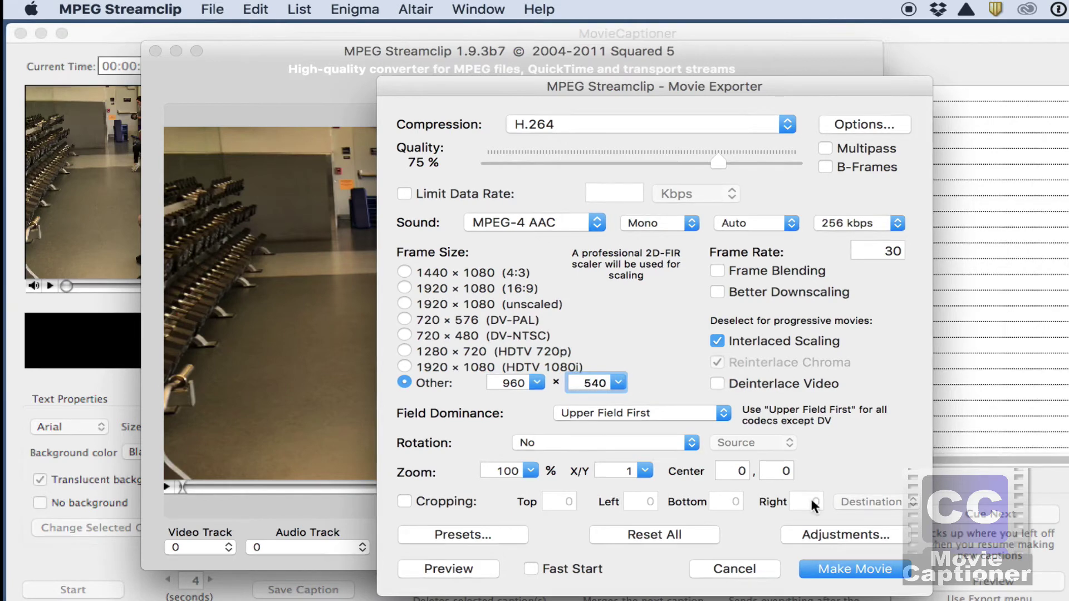
Make the movie and save it to the Desktop as dragon_flags_sm.mov
left_click(871, 568)
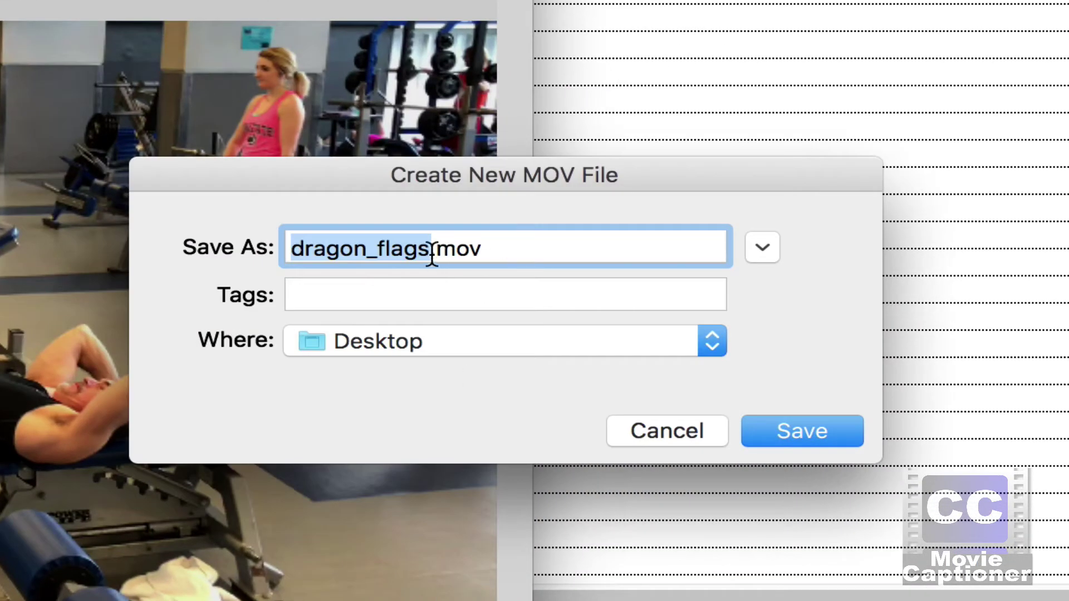
left_click(432, 250)
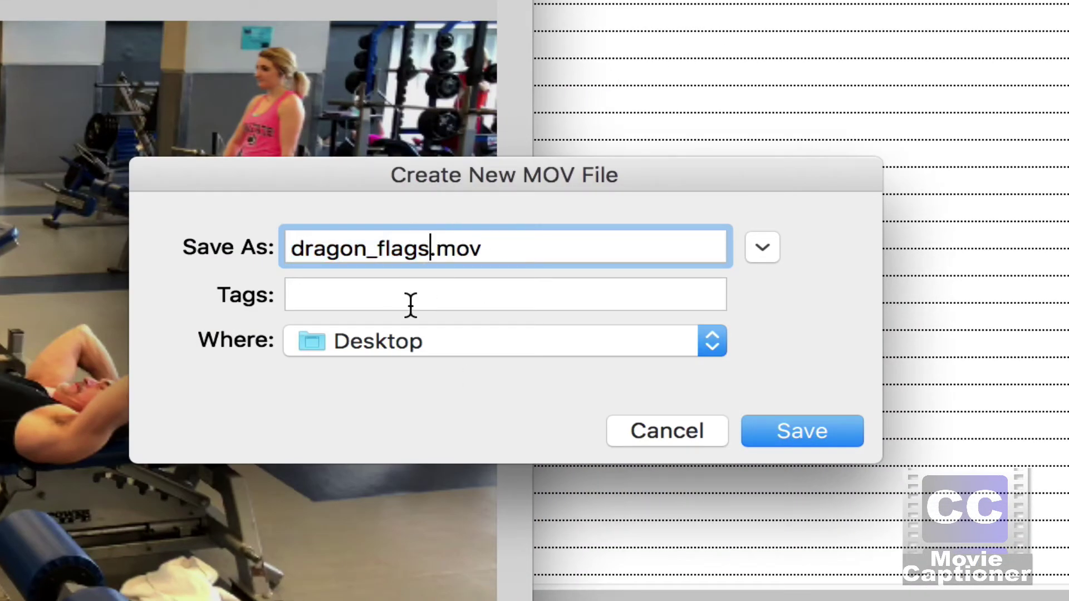
type("_s")
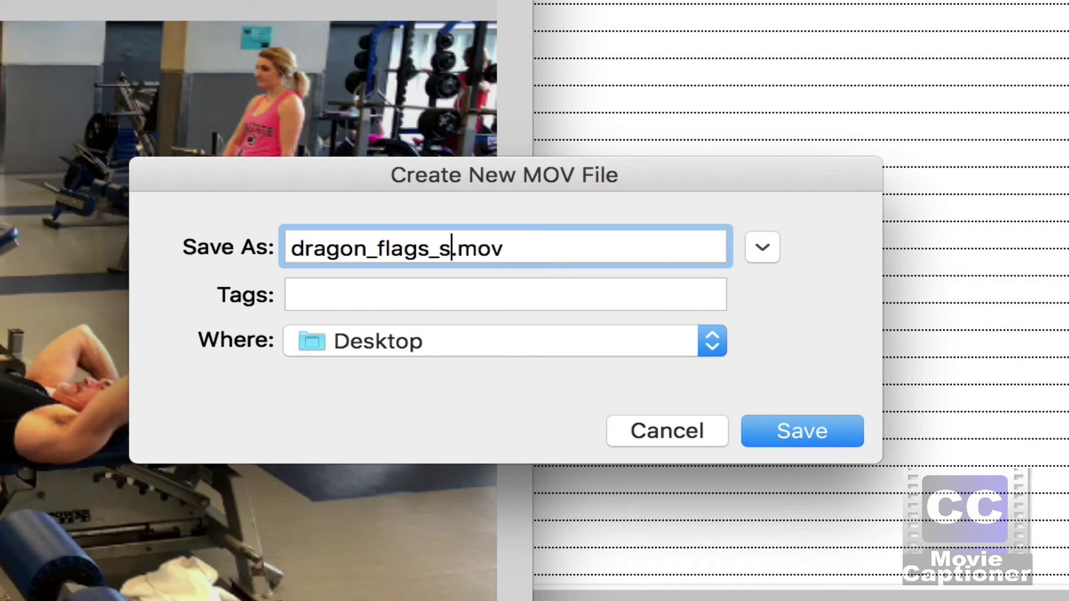
type("m")
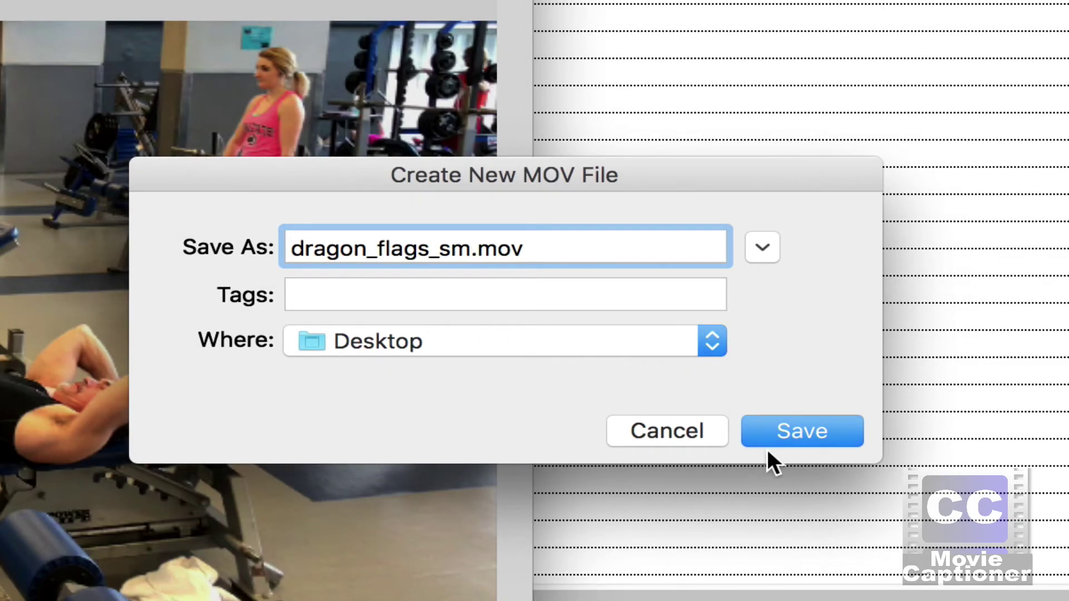
left_click(791, 430)
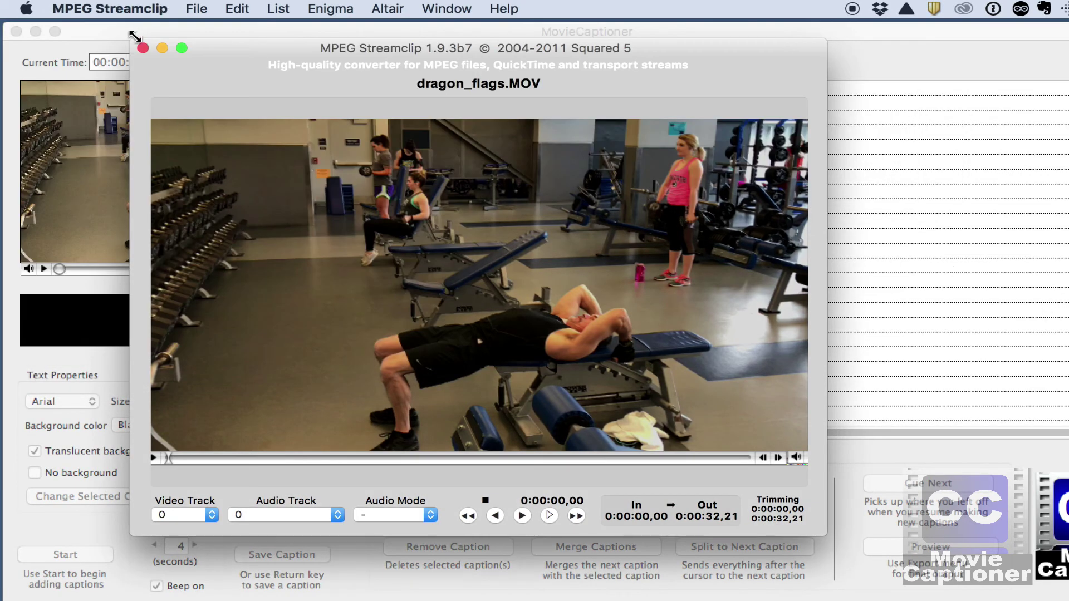
Close the MPEG Streamclip window holding dragon_flags.MOV
left_click(142, 49)
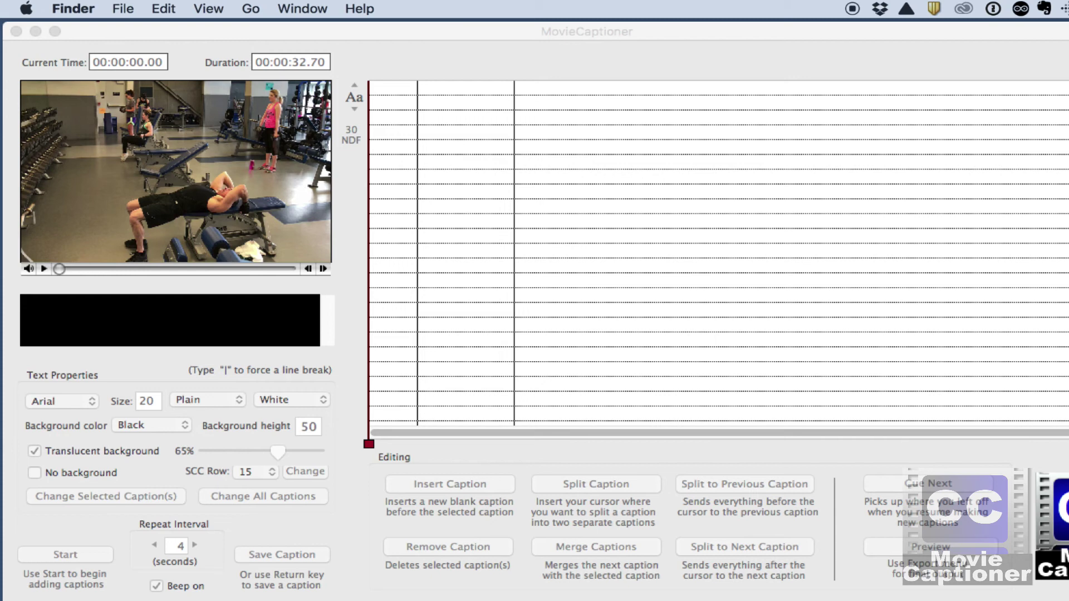
Load the resized 960×540 dragon_flags_sm.mov and save the new project as dragon_flags_sm.mcpt
left_click(368, 434)
left_click(187, 8)
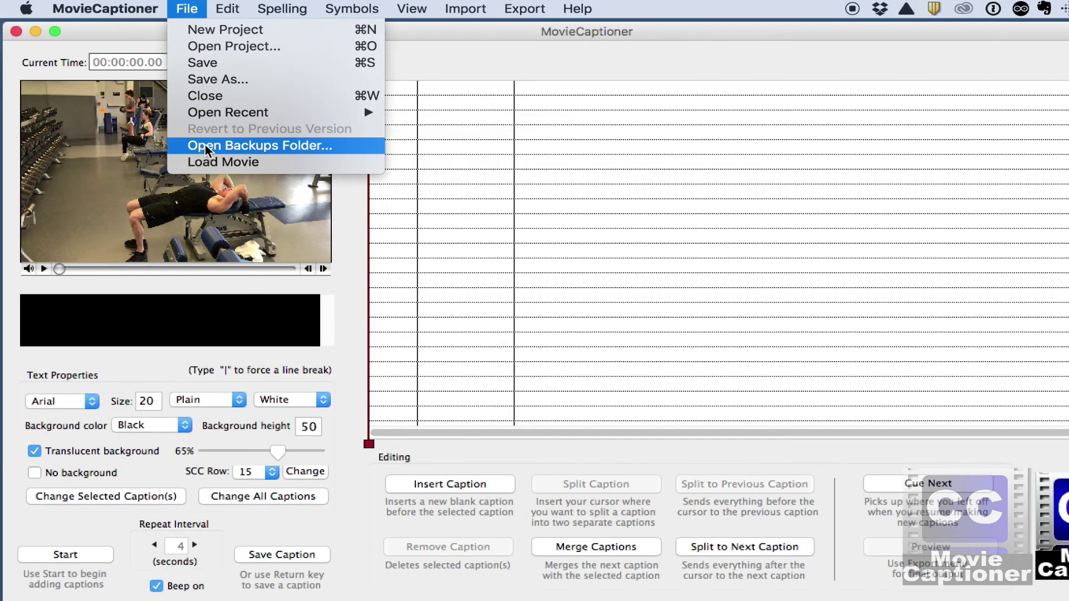
left_click(206, 163)
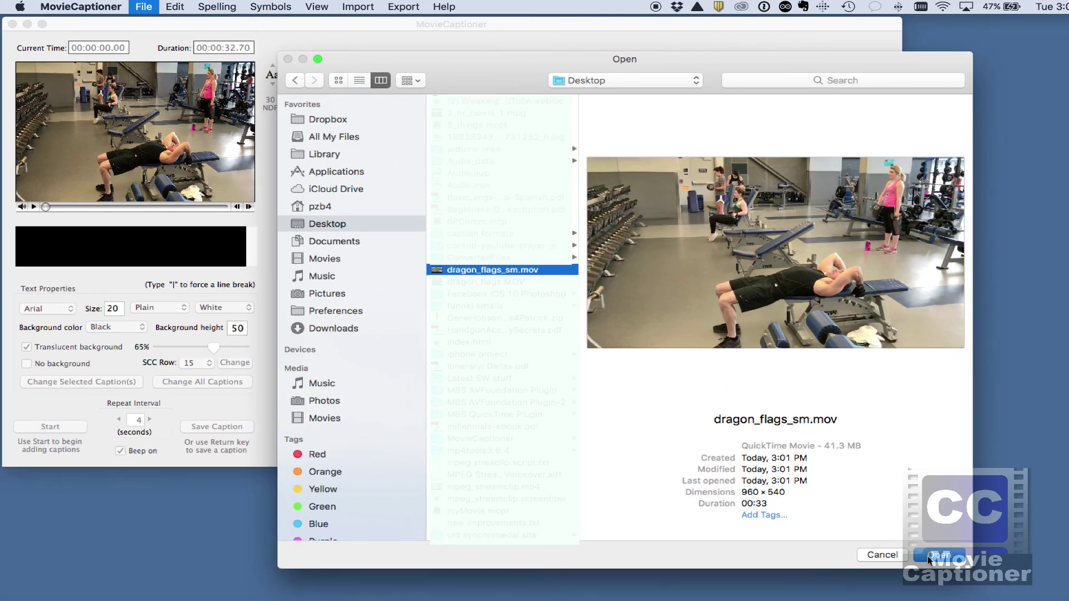
left_click(929, 559)
key("Return")
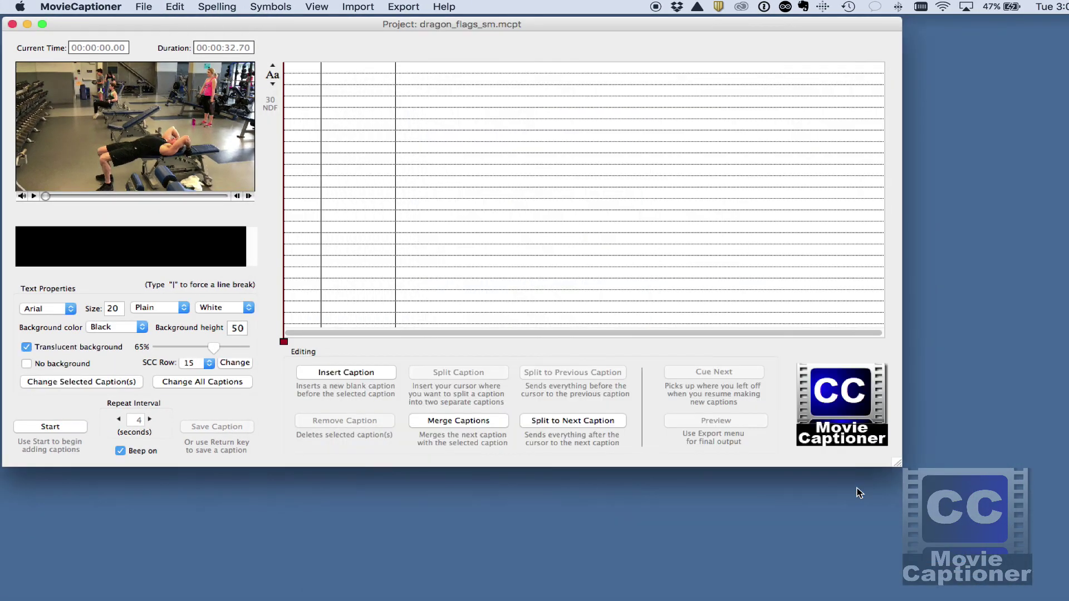